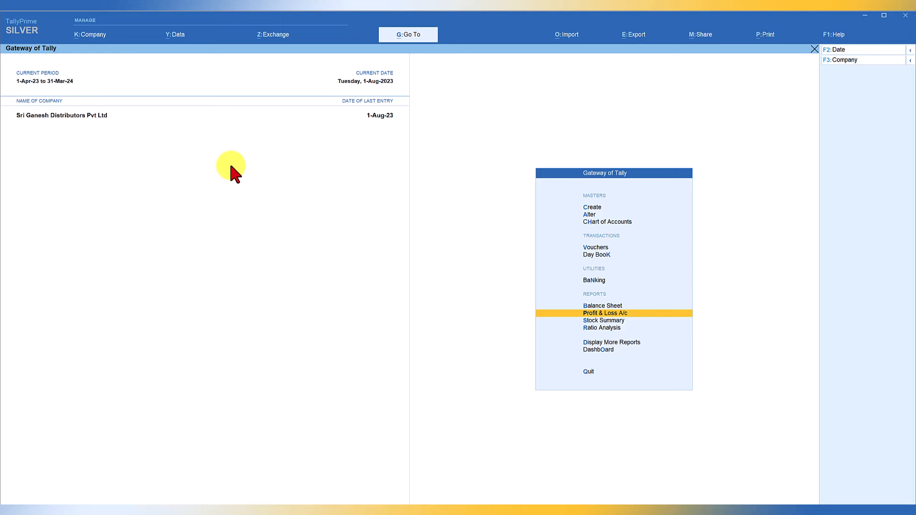
Start the ledger Krishna Enterprises under Sundry Debtors, and enable Provide multiple Mobile Nos. and Set Default WhatsApp No. in its configuration
key("c")
key("Return")
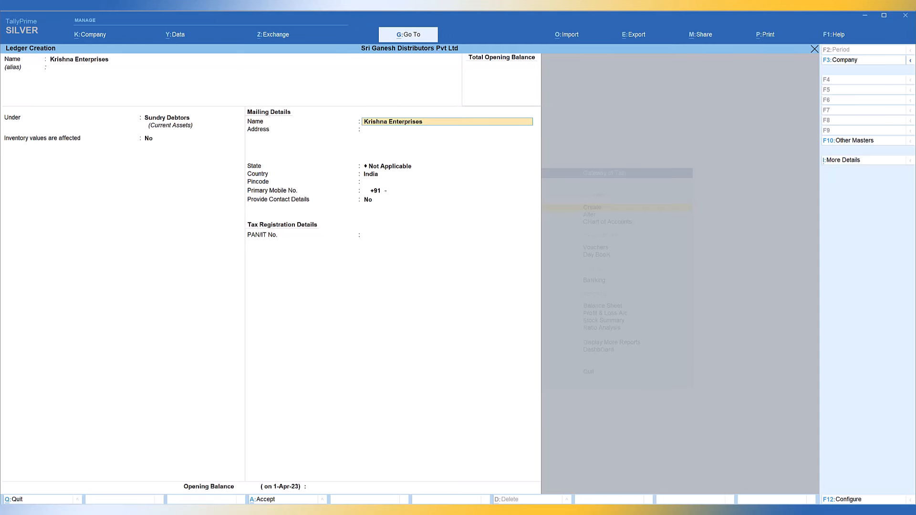
key("F12")
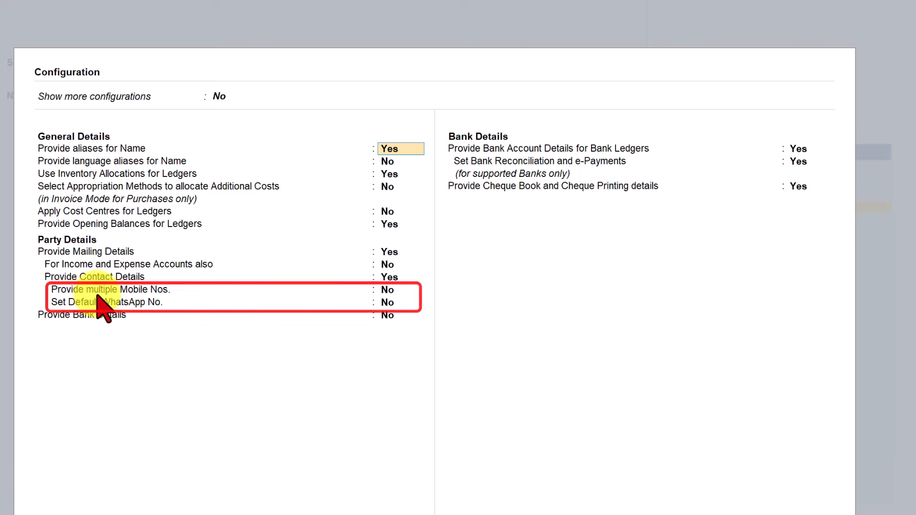
left_click(387, 291)
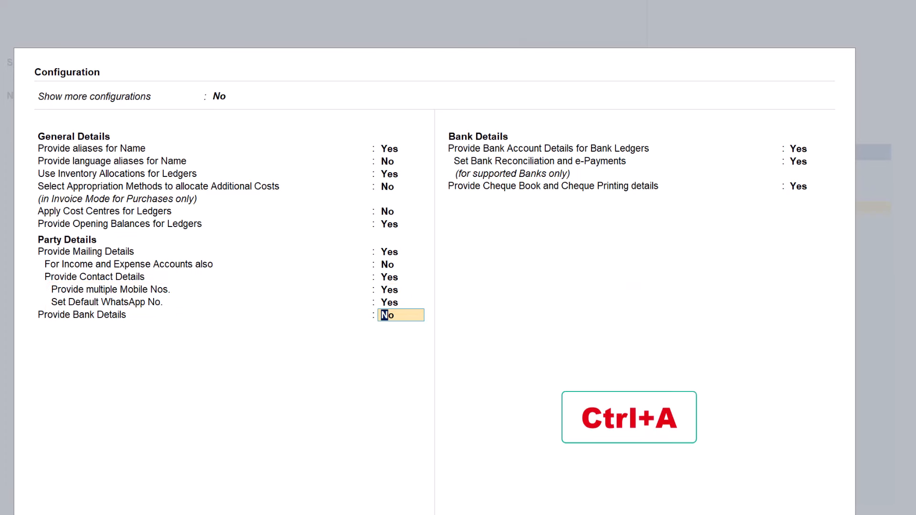
key("ctrl+a")
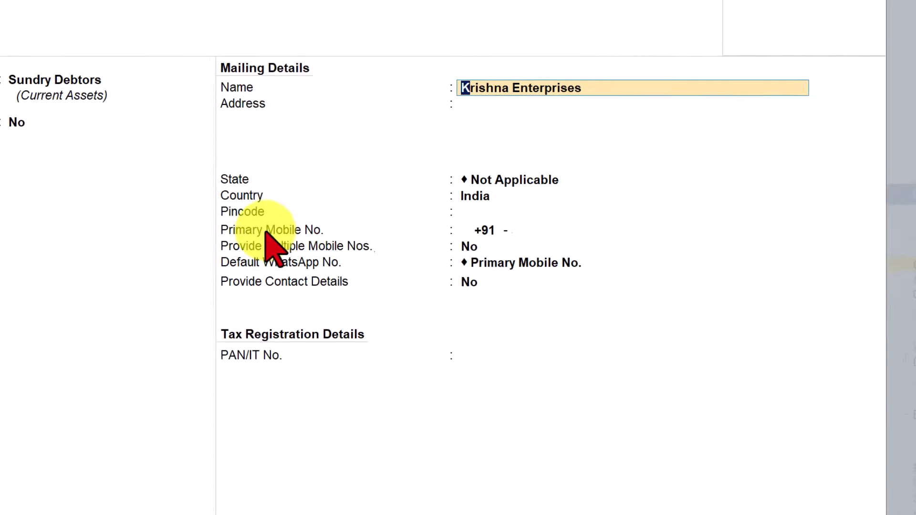
Enter the ledger's primary mobile number and set Provide multiple Mobile Nos. to Yes
left_click(496, 230)
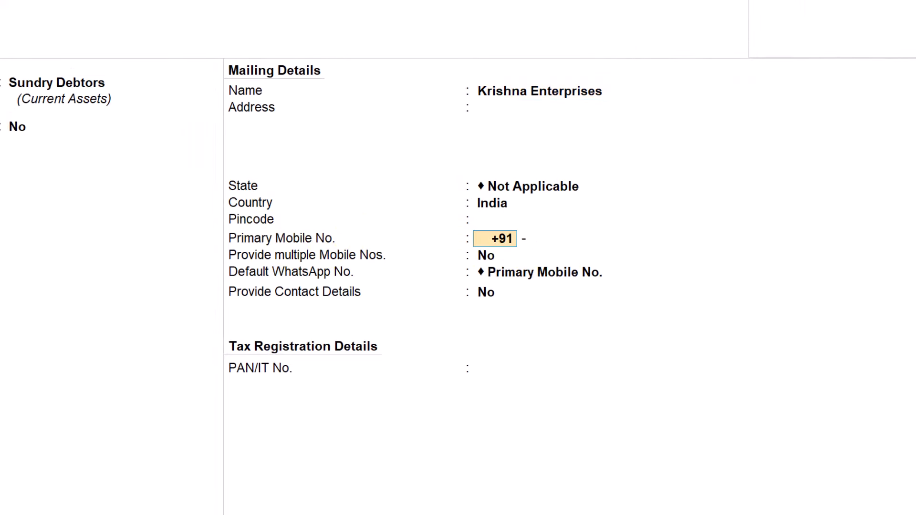
key("Return")
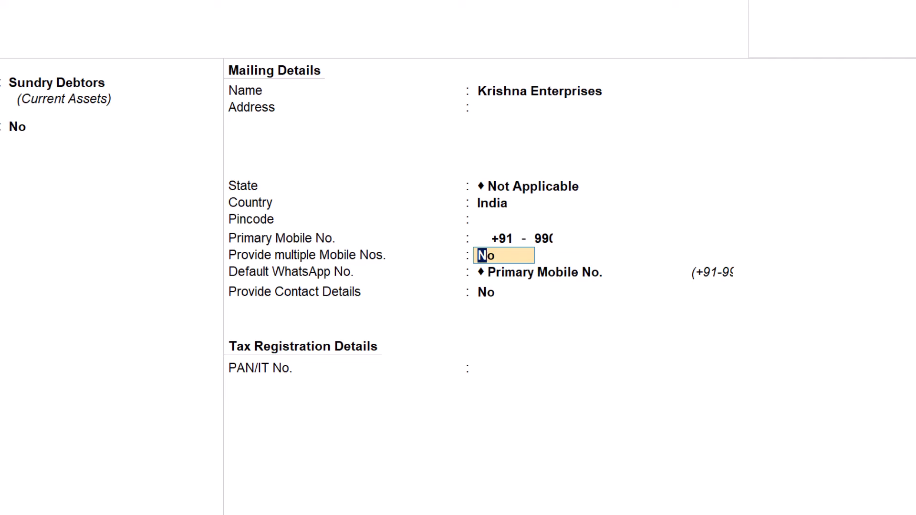
type("y")
key("Return")
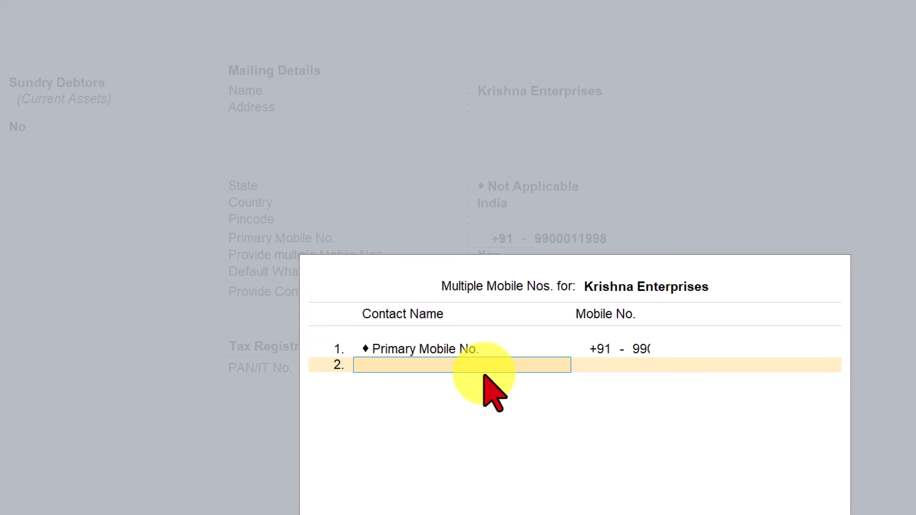
Add a second contact with the contact's name and mobile number to the ledger's mobile number list
type("Anand")
key("Return")
type("961")
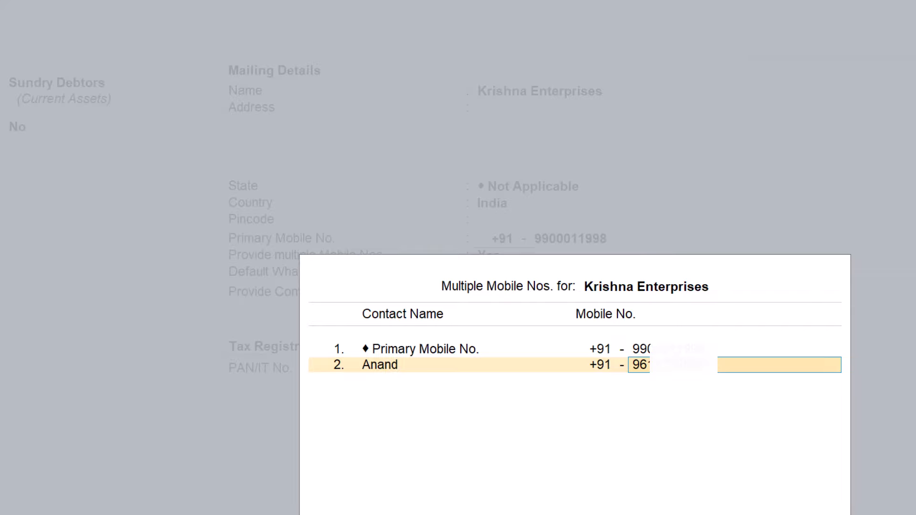
key("Return")
key("Return")
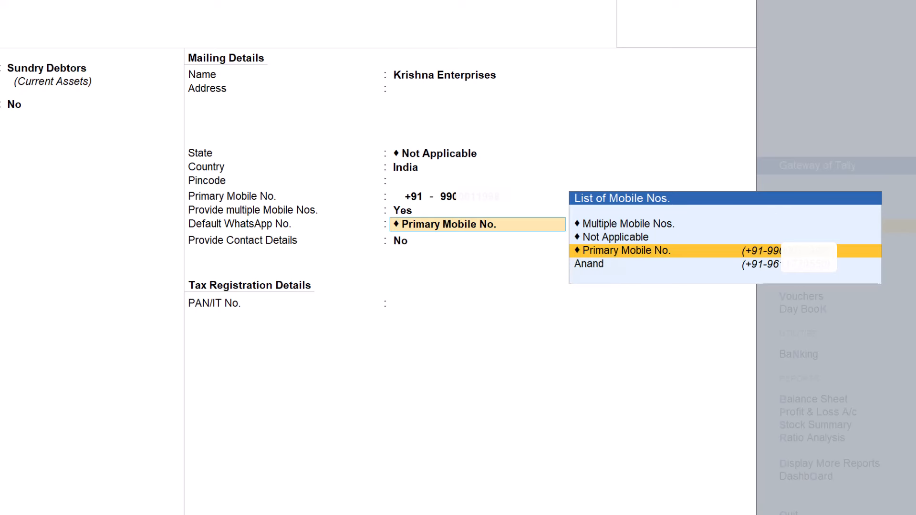
Keep Primary Mobile No. as the default WhatsApp number, leave Provide Contact Details at No, and save the ledger
key("Up")
key("Up")
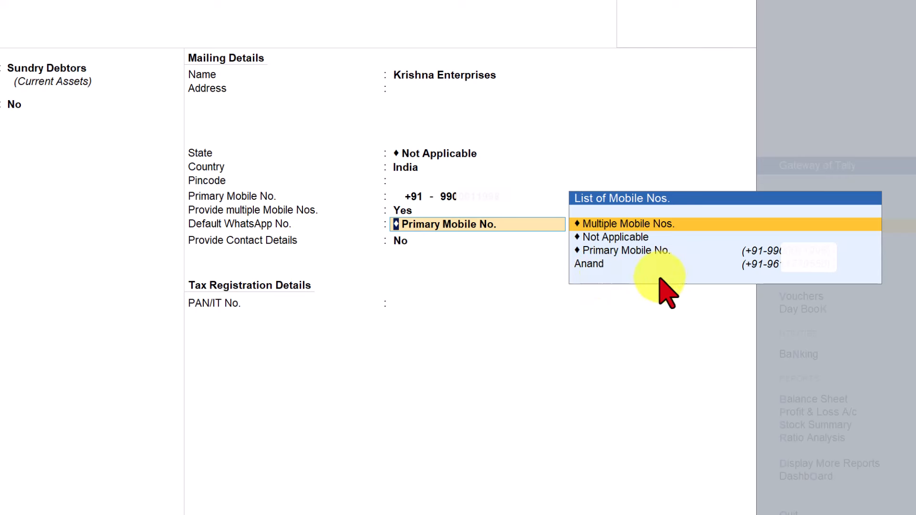
key("Down")
key("Down")
key("Return")
key("y")
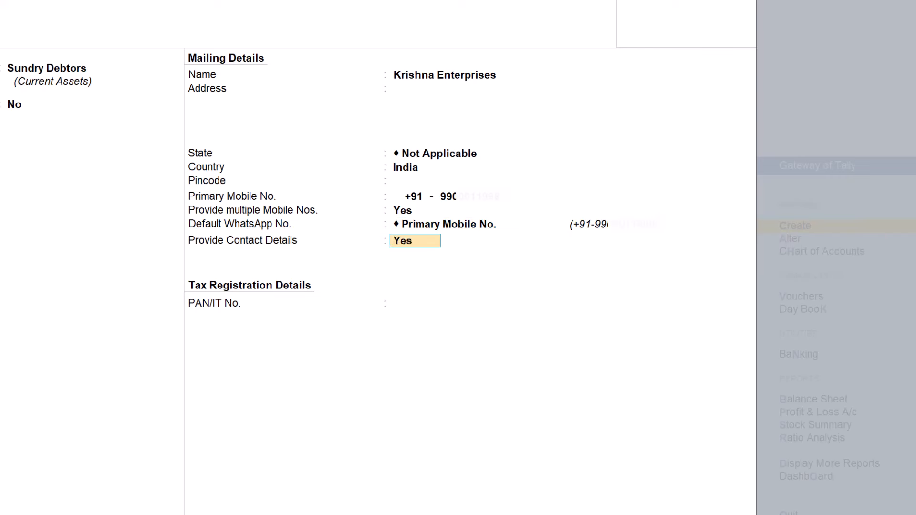
key("n")
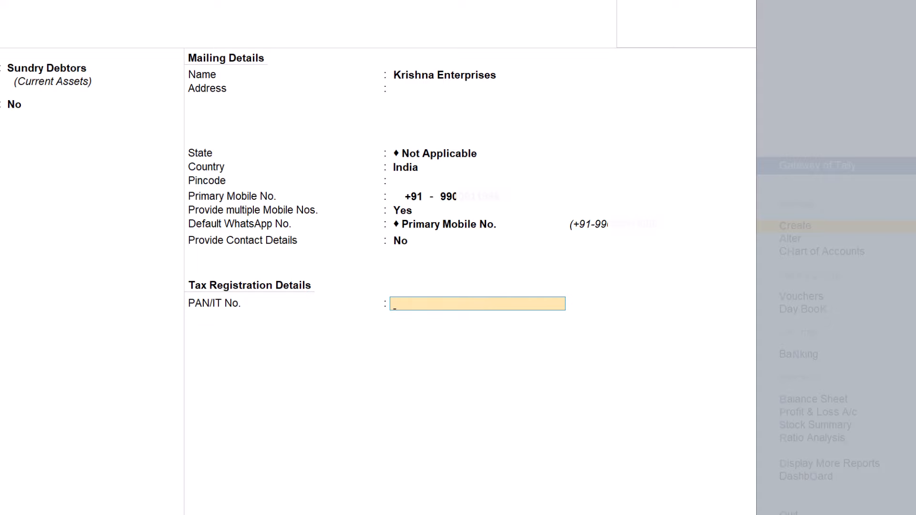
key("ctrl+a")
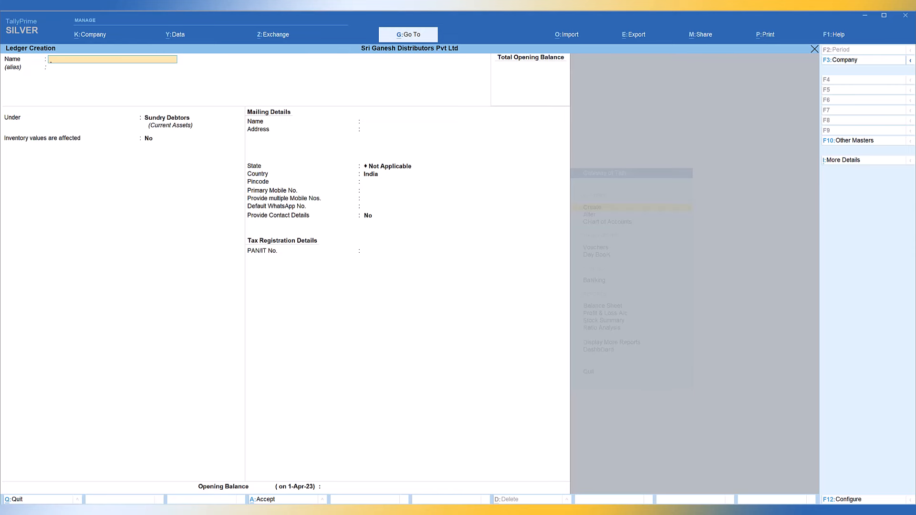
key("Escape")
Open the Sales voucher type for alteration
key("Down")
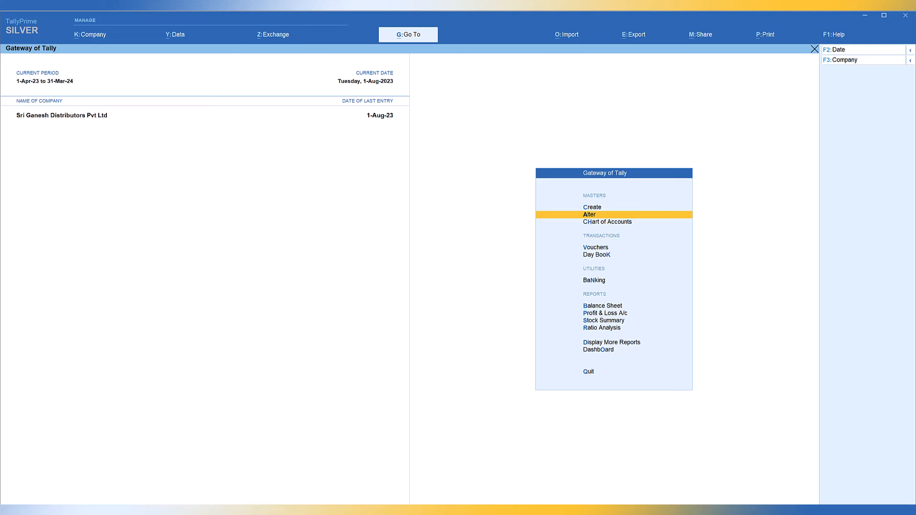
left_click(591, 215)
key("Down")
key("Down")
key("Down")
key("Down")
key("Down")
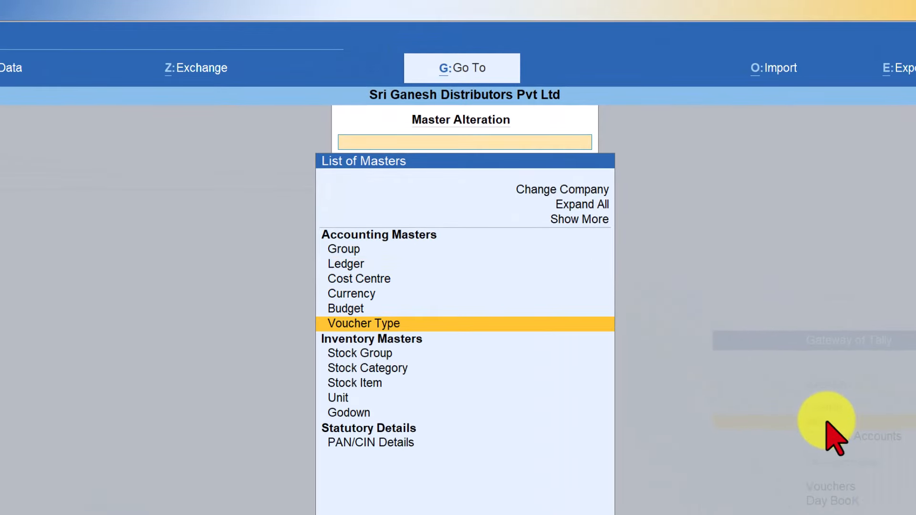
key("Return")
type("Sa")
key("Return")
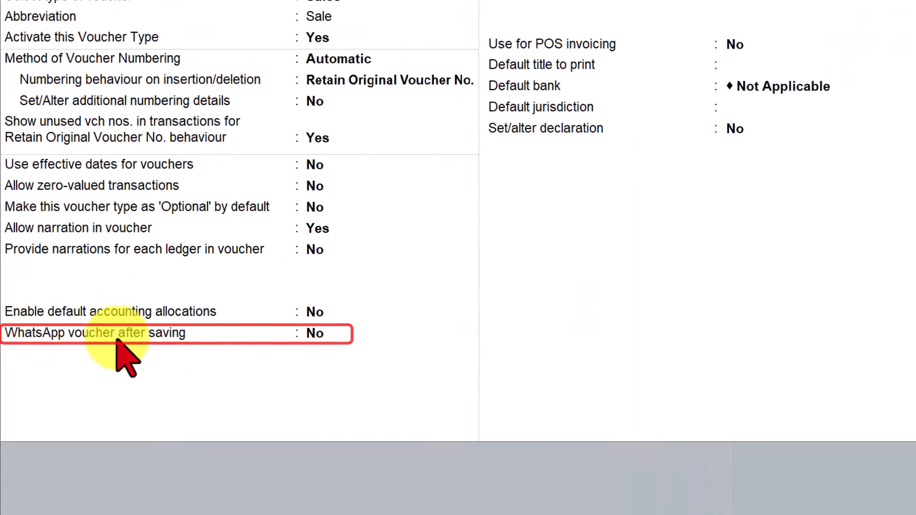
Set WhatsApp voucher after saving to Yes for the Sales voucher type, save it, and leave Master Alteration
left_click(316, 339)
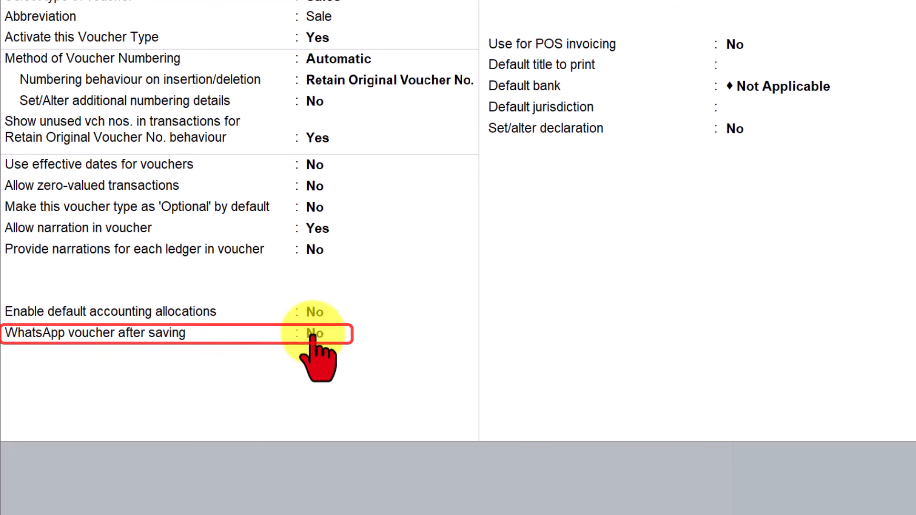
key("y")
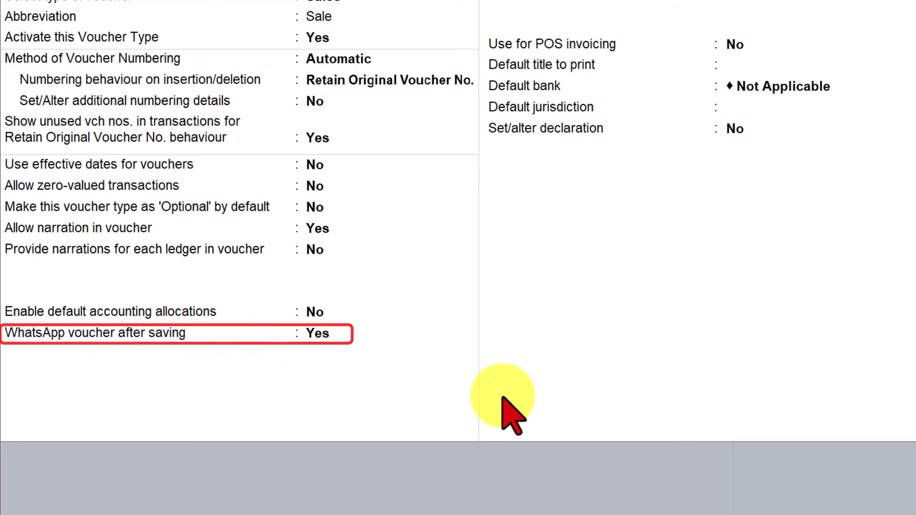
key("Return")
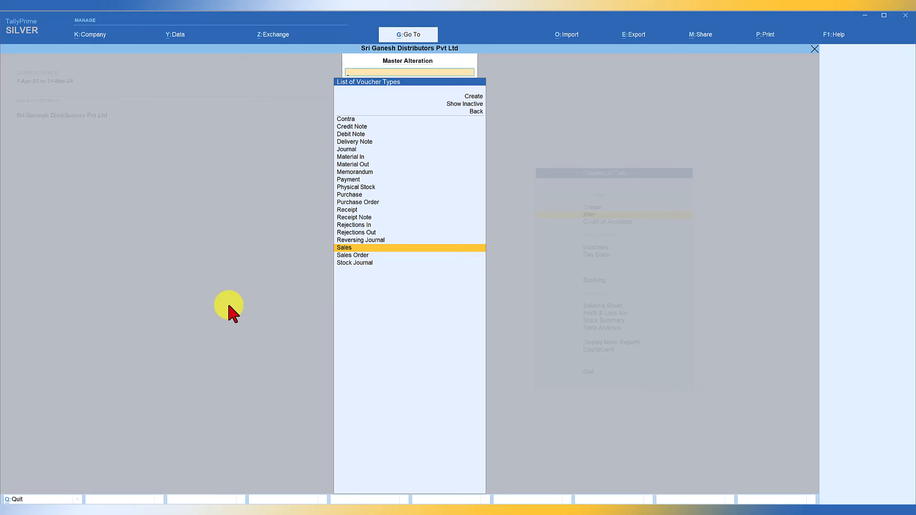
key("Escape")
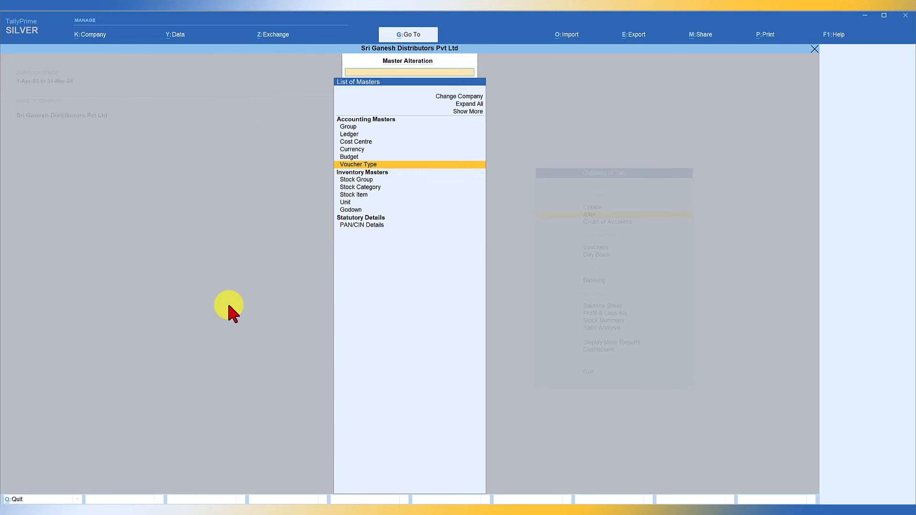
key("Escape")
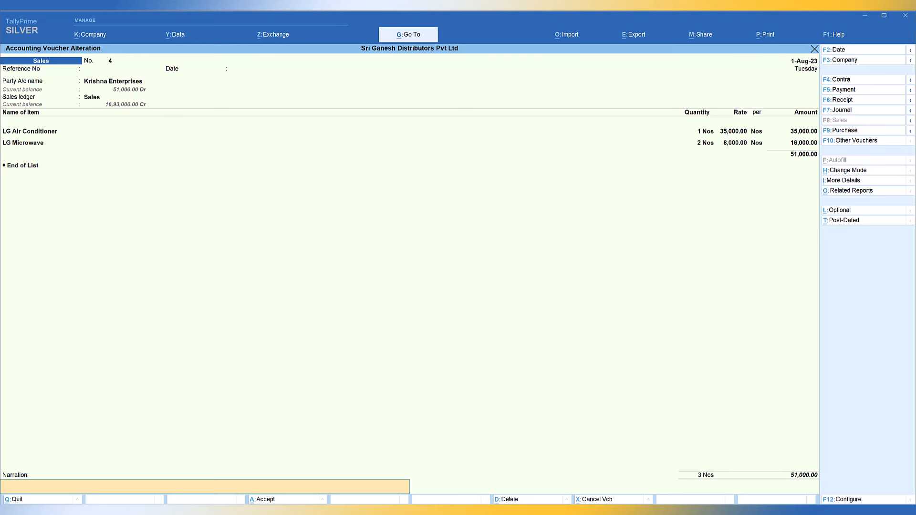
Accept sales voucher 4 for Krishna Enterprises, review the WhatsApp configuration and message preview, and send the invoice by WhatsApp
key("Return")
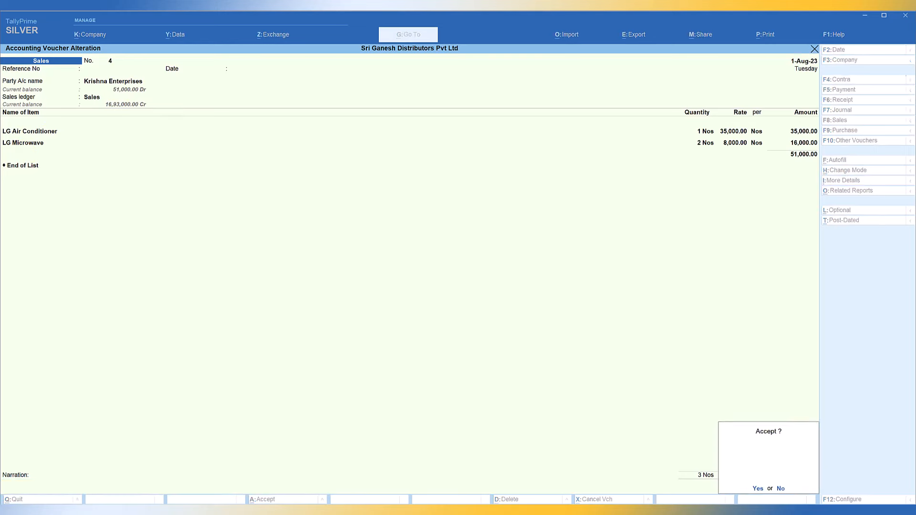
key("Return")
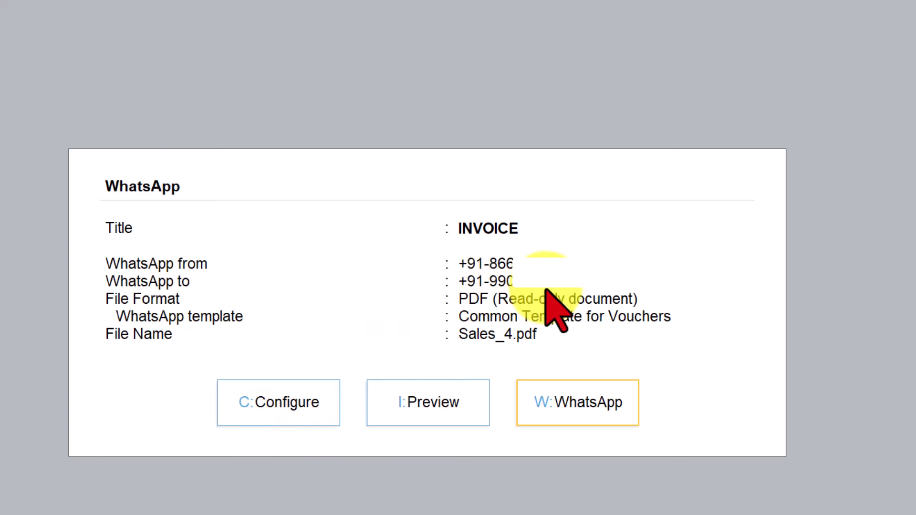
left_click(307, 401)
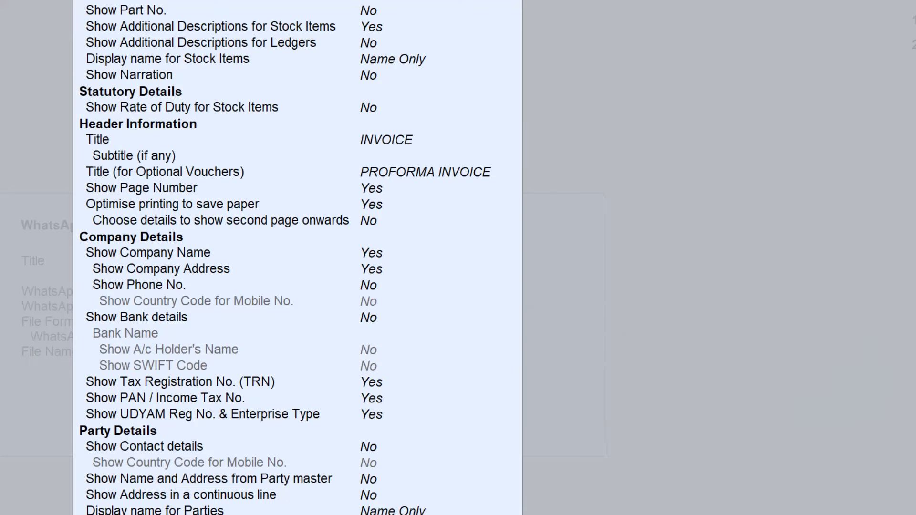
key("Escape")
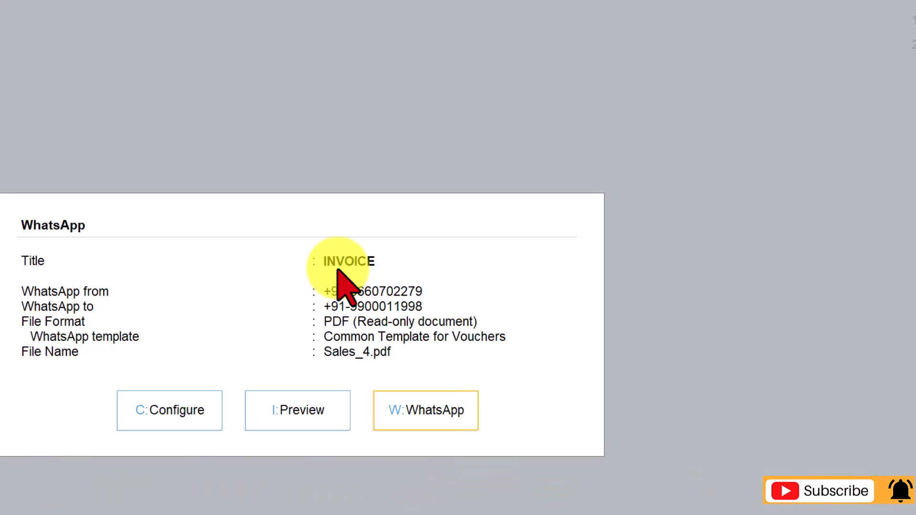
left_click(309, 420)
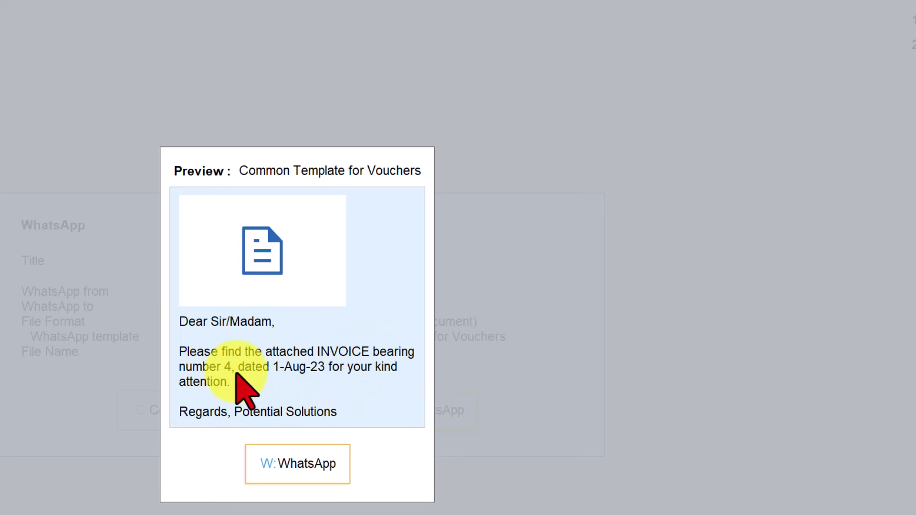
left_click(294, 462)
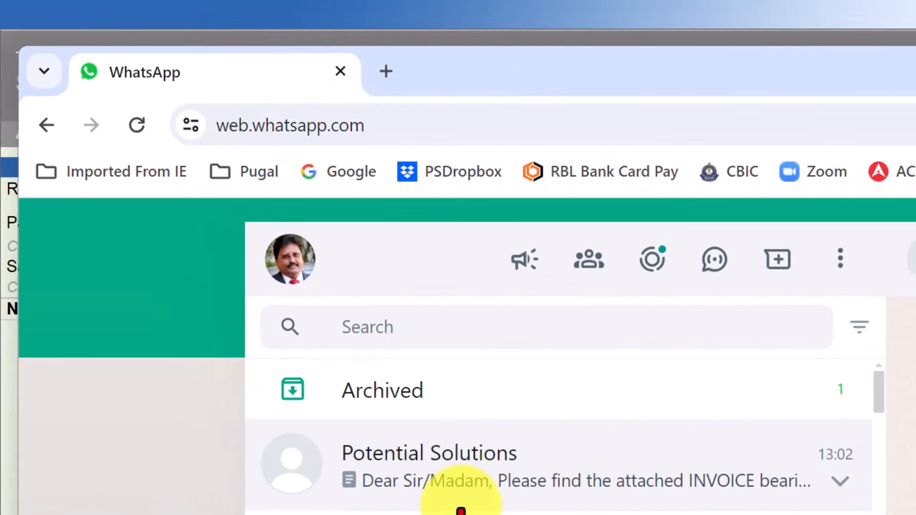
View the received Sales_4.pdf invoice from the Potential Solutions chat in WhatsApp Web, and return to the Gateway of Tally in TallyPrime
left_click(494, 457)
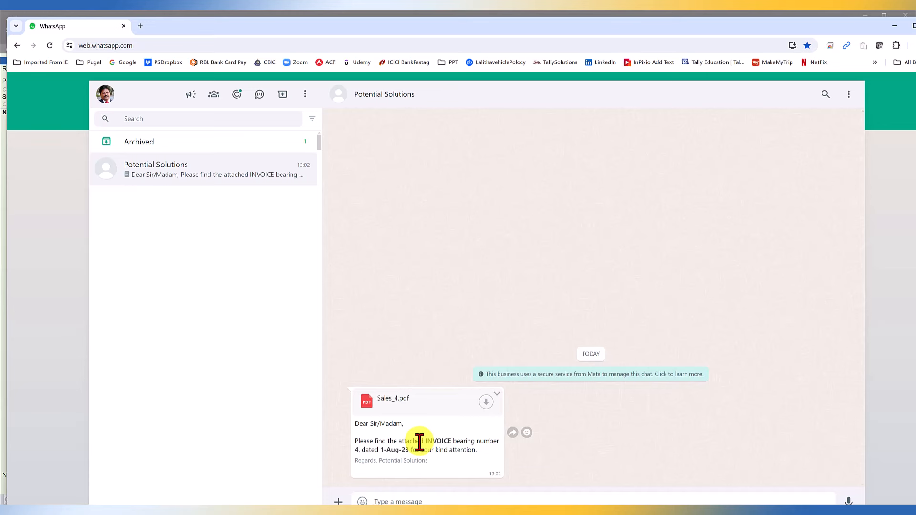
left_click(486, 400)
left_click(811, 64)
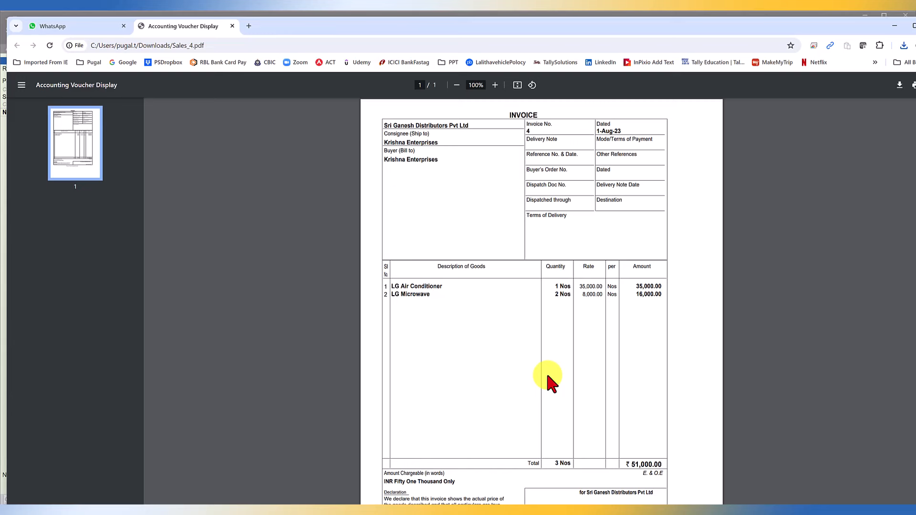
key("alt+Tab")
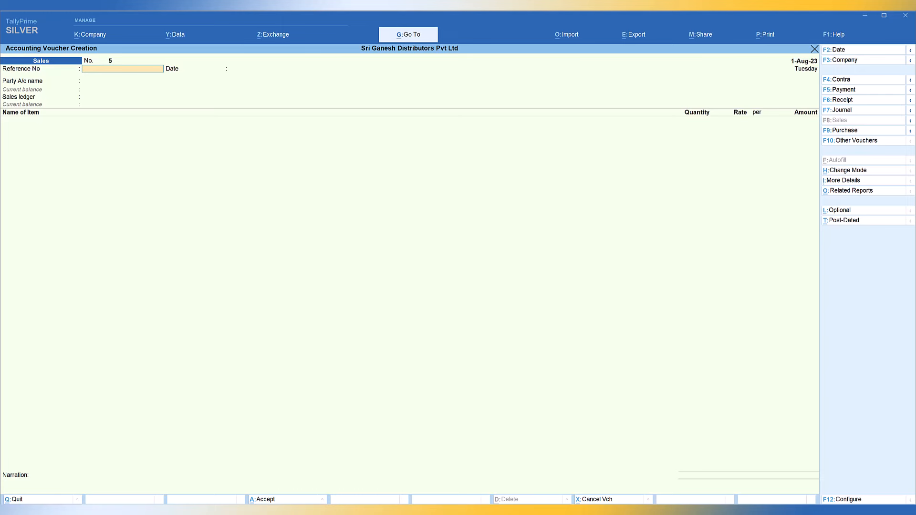
key("Escape")
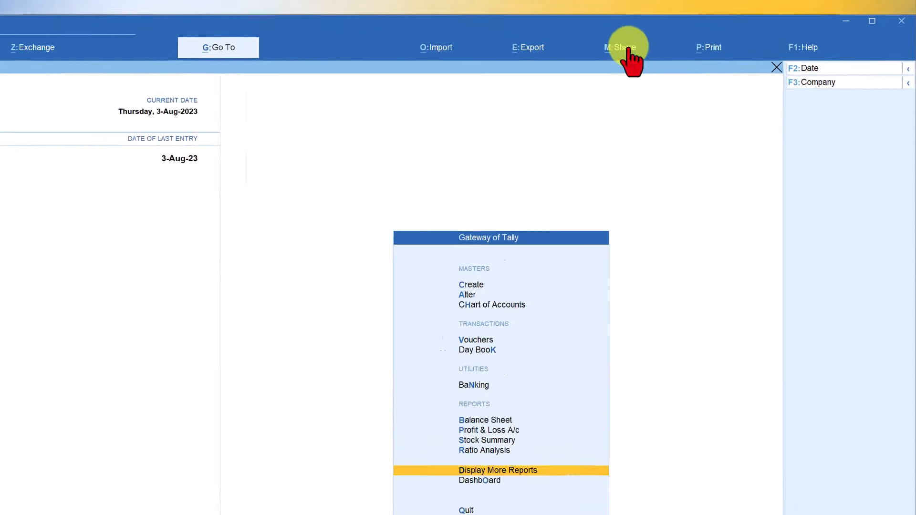
Open the WhatsApp inbox in Interakt and look through the Potential Solutions profile, notifications, and message templates
left_click(701, 34)
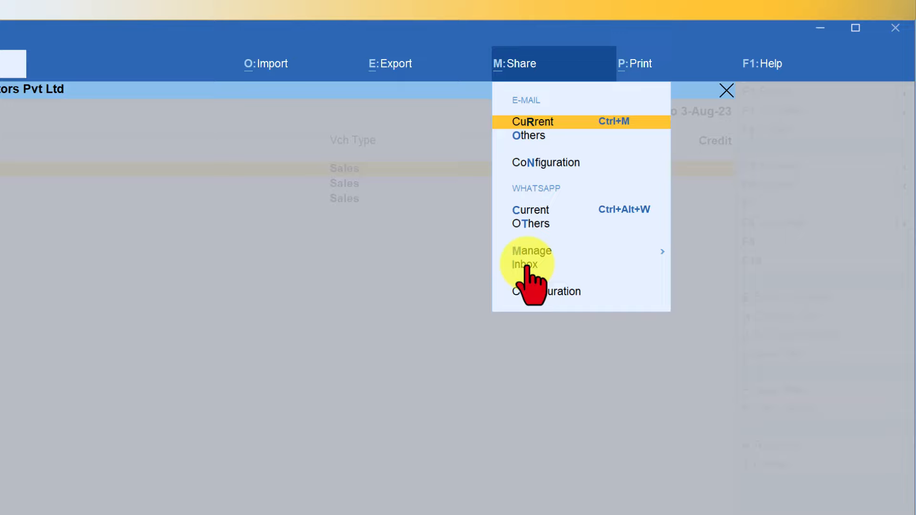
left_click(525, 265)
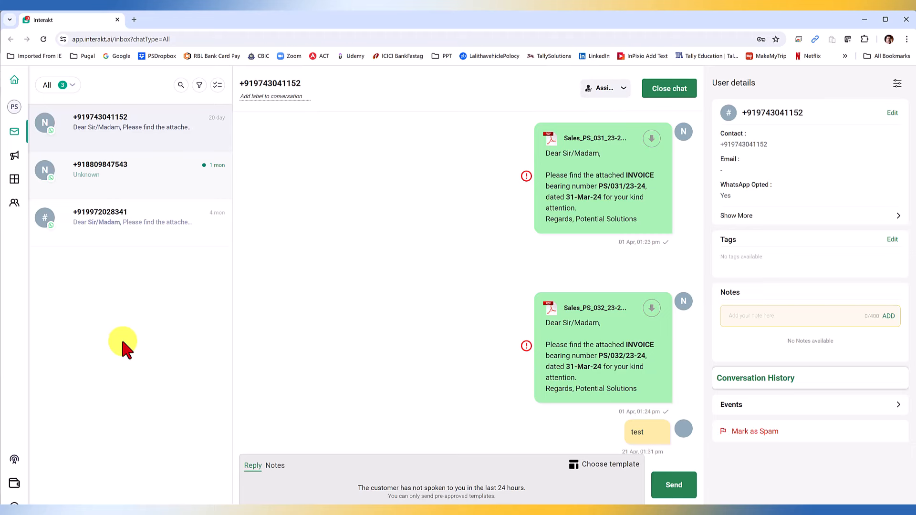
mouse_move(19, 81)
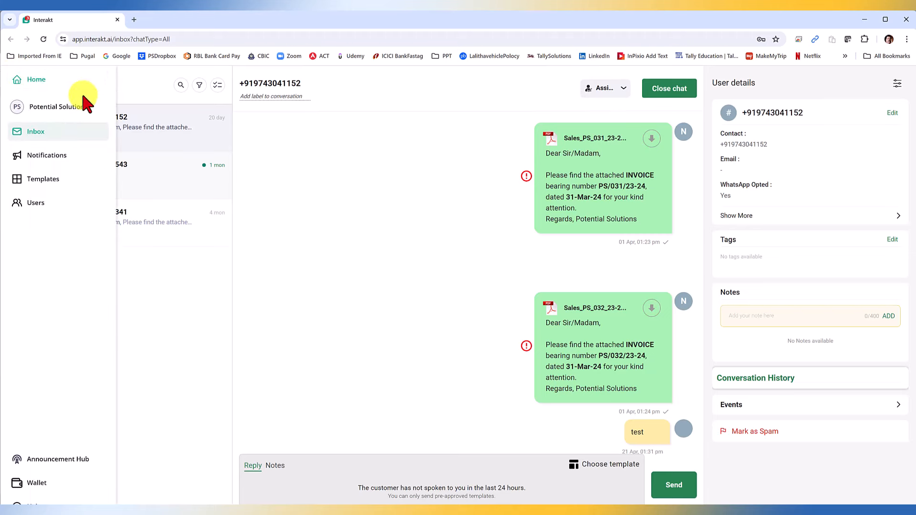
left_click(61, 111)
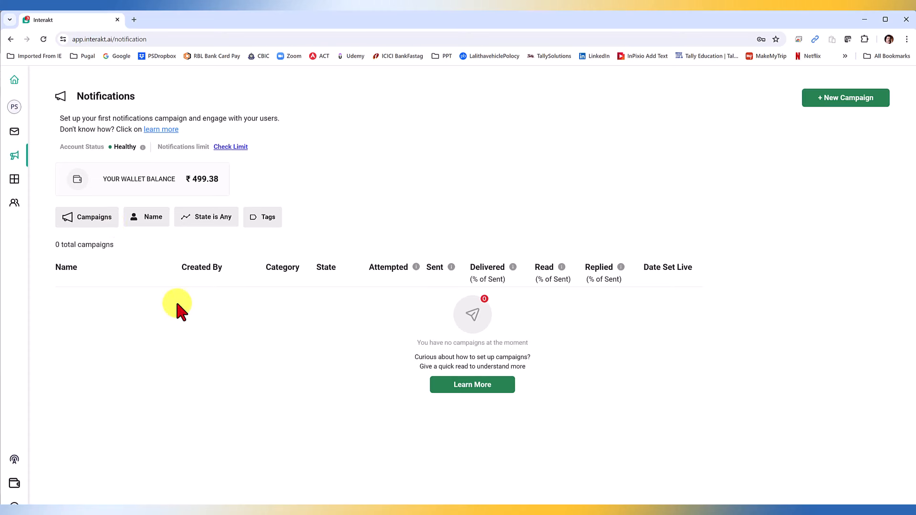
left_click(39, 181)
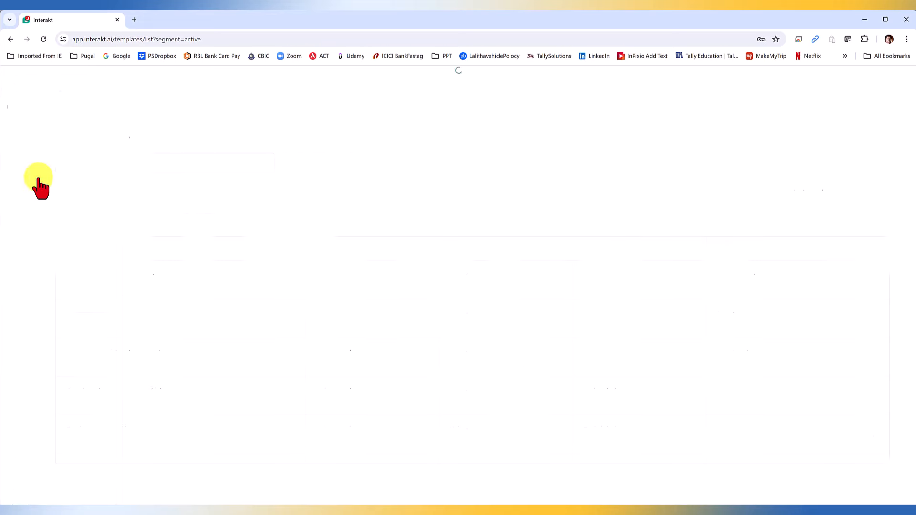